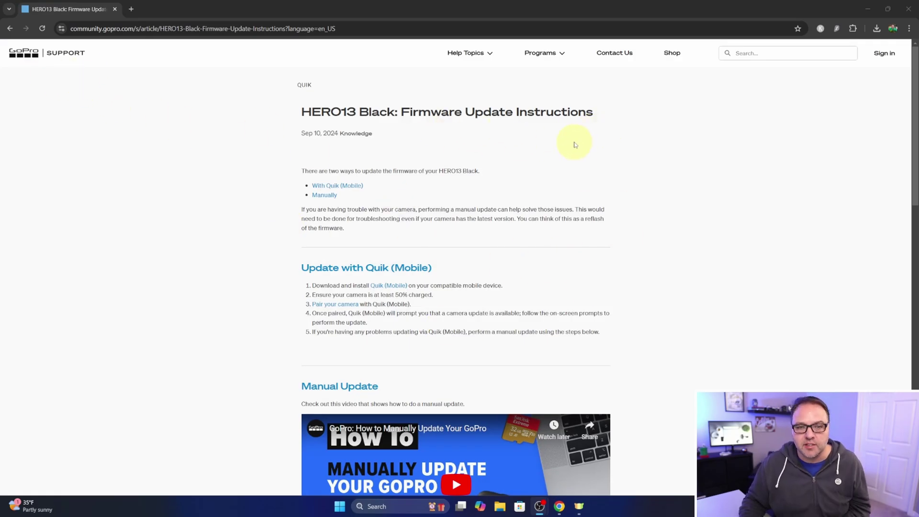
- Open the update files download page linked in the Windows manual update instructions for the HERO13 Black
scroll(556, 154, down, 2)
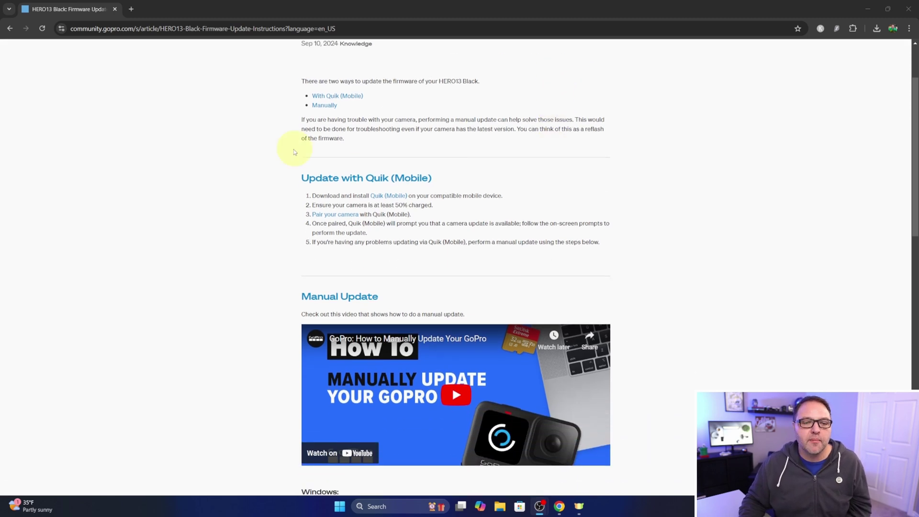
scroll(539, 168, down, 8)
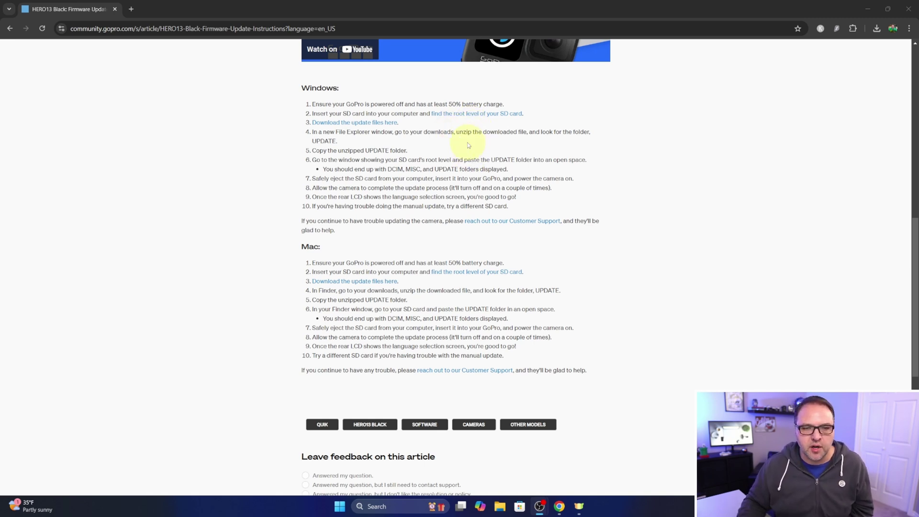
click(364, 125)
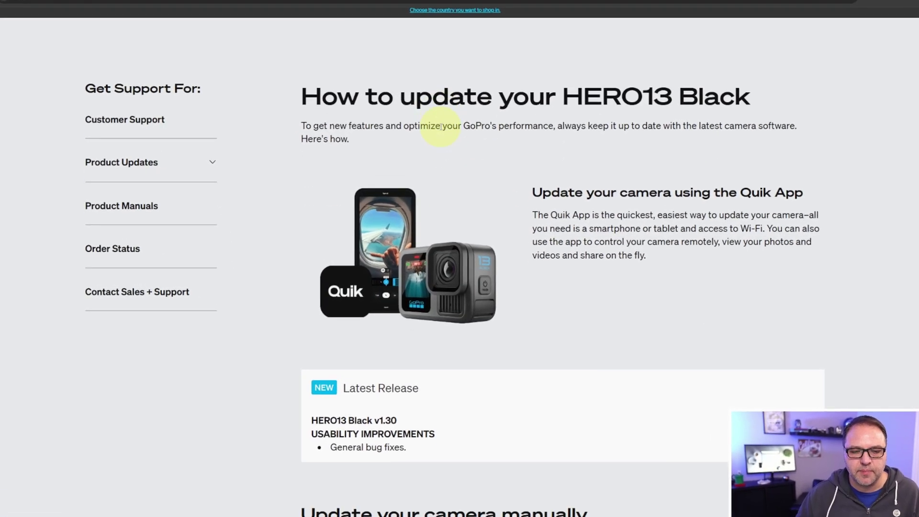
- Open the Windows instructions for updating the HERO13 Black camera manually
scroll(363, 144, down, 4)
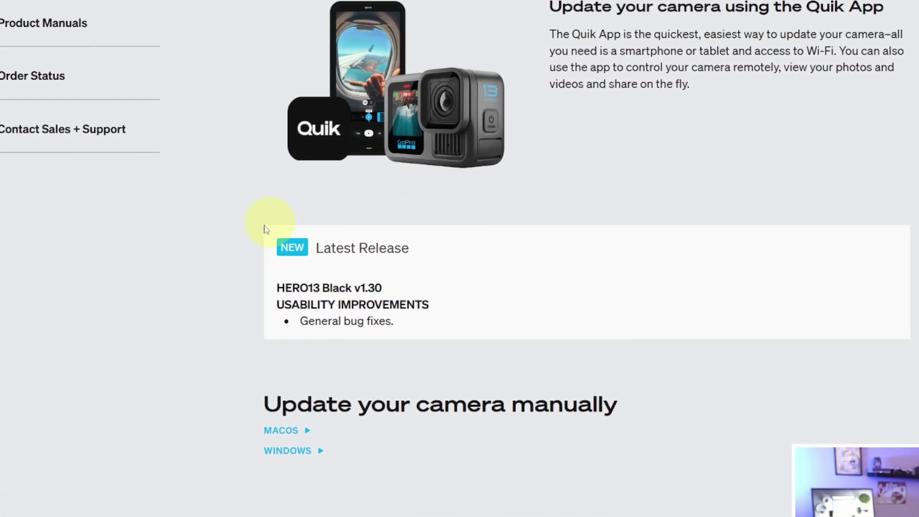
scroll(421, 251, down, 1)
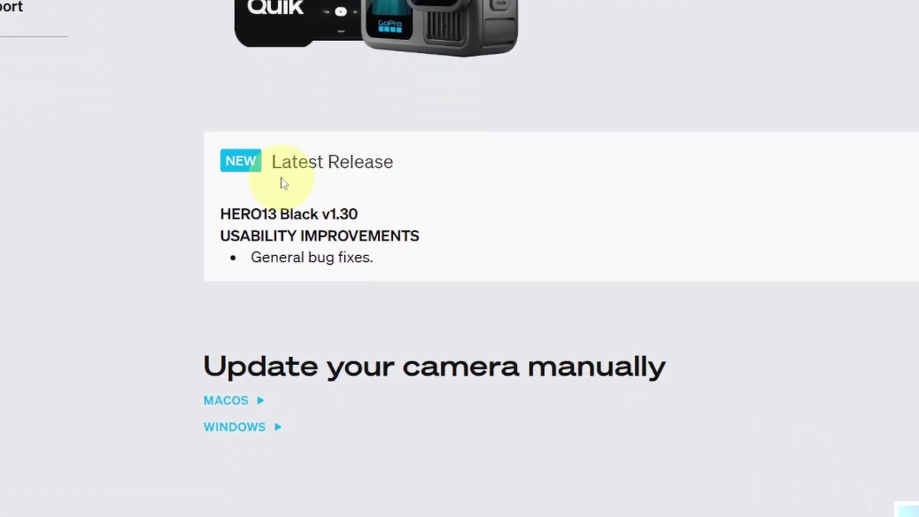
scroll(441, 191, down, 2)
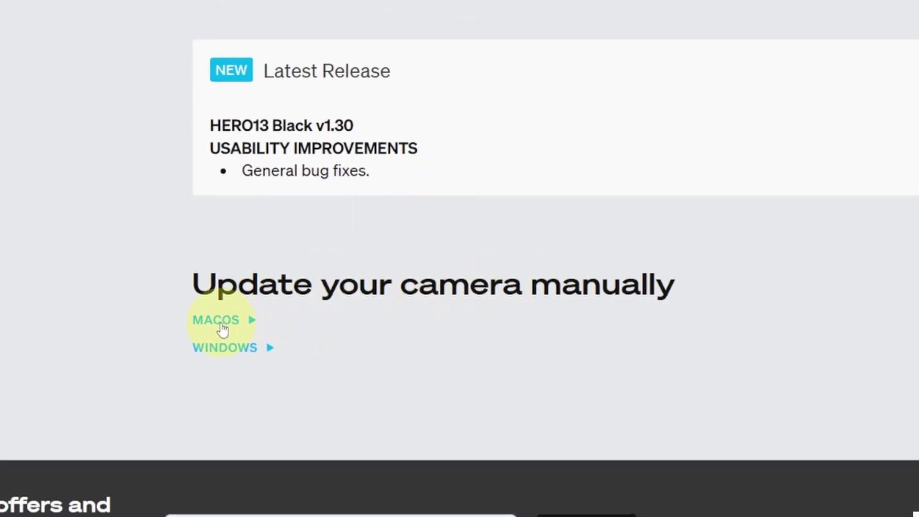
click(232, 351)
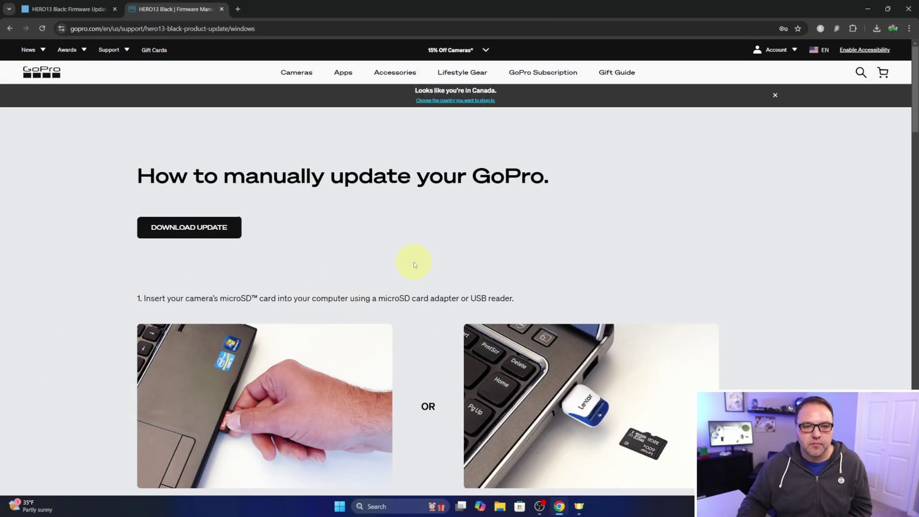
- Review the manual update instructions and download the GoPro firmware update file
scroll(414, 258, down, 4)
scroll(415, 259, down, 8)
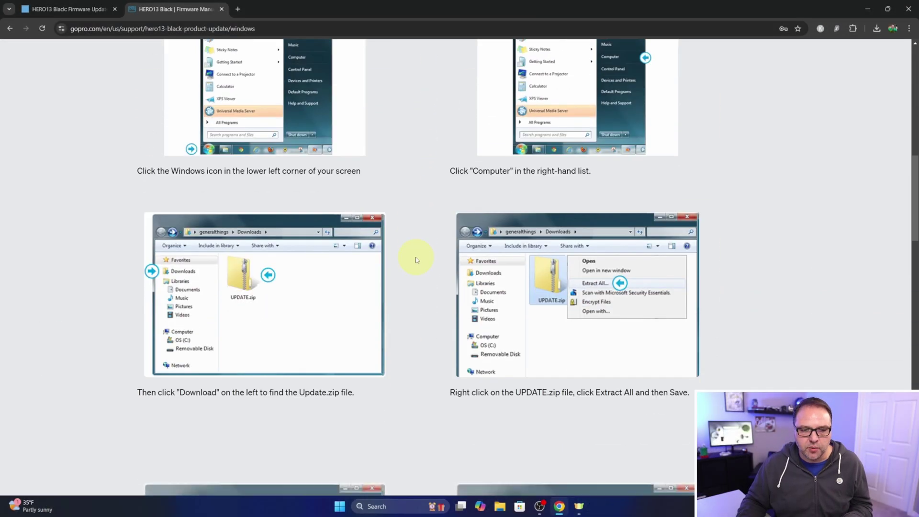
scroll(415, 260, up, 4)
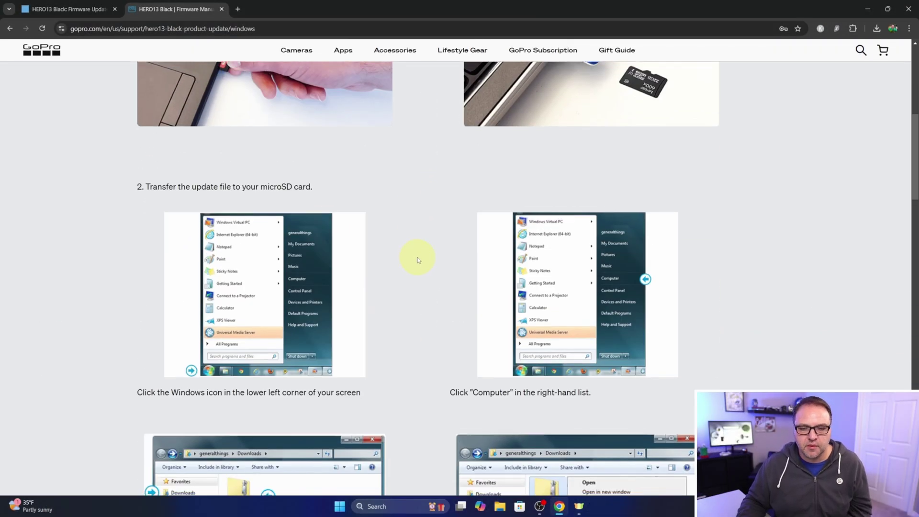
scroll(416, 258, up, 8)
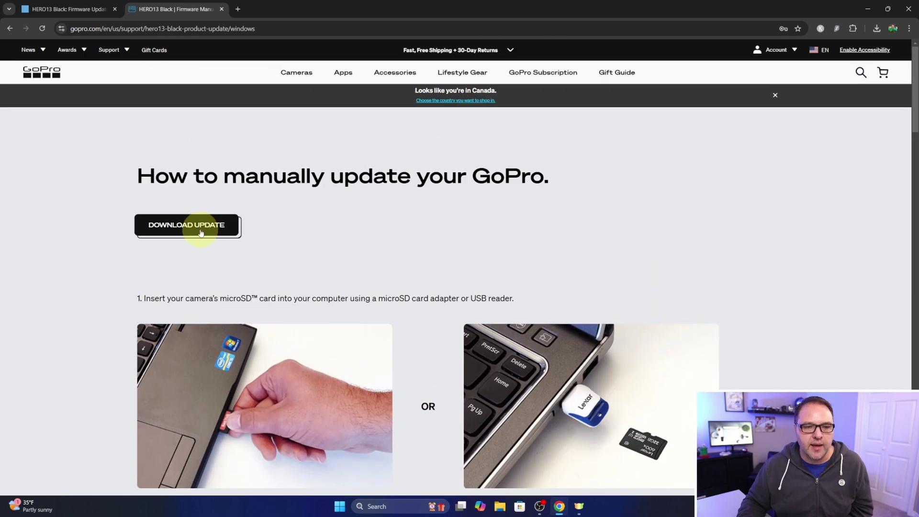
click(201, 231)
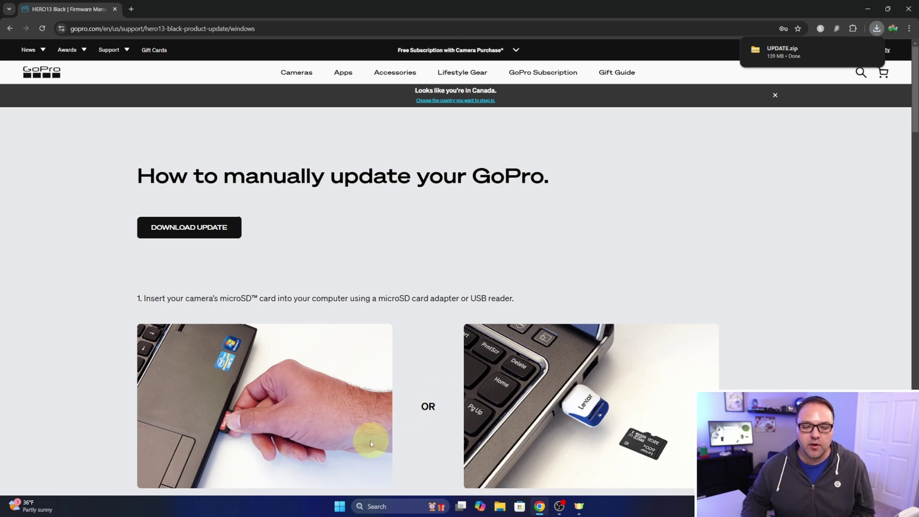
- Switch to File Explorer, move the UPDATE zip file from Downloads to the desktop, and minimize the window
right_click(341, 506)
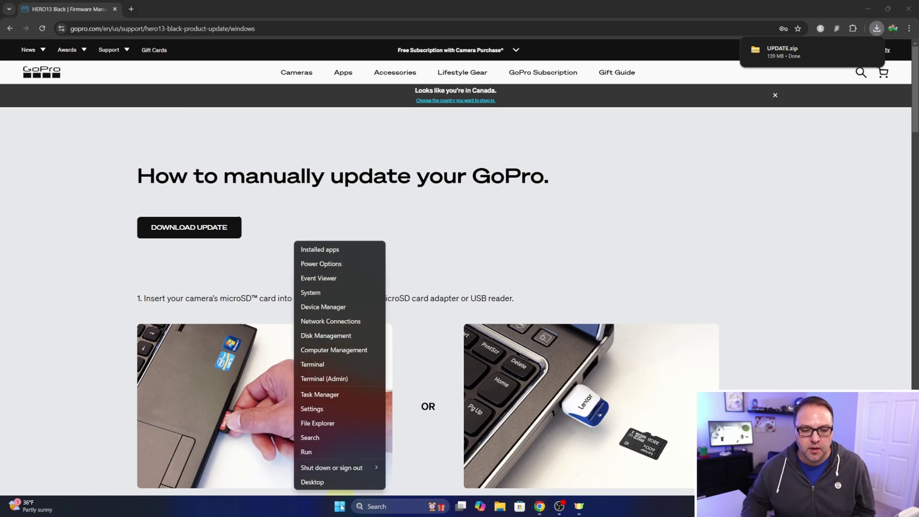
click(333, 424)
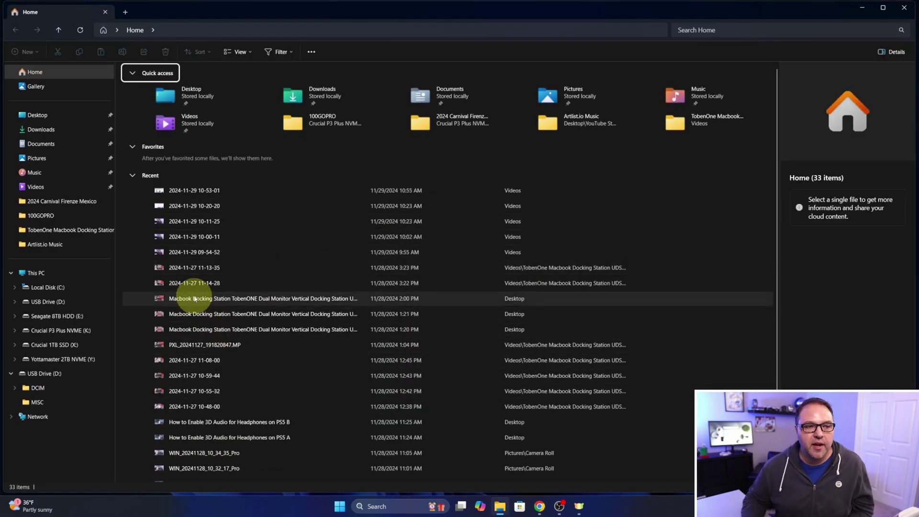
click(48, 132)
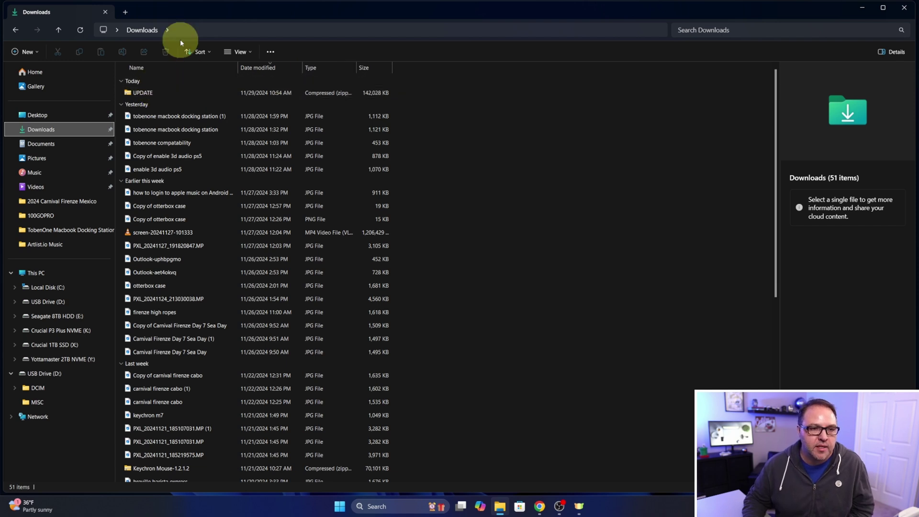
drag(179, 12, 317, 37)
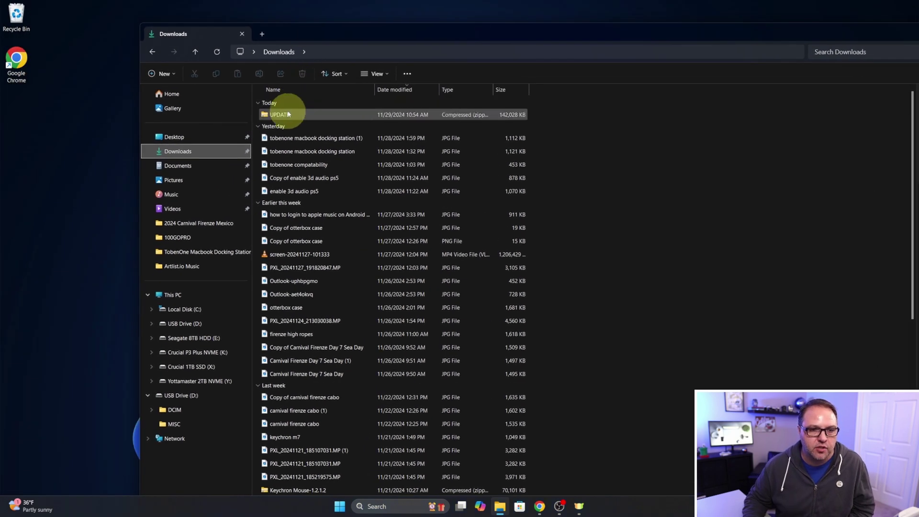
drag(276, 117, 40, 112)
drag(436, 31, 307, 53)
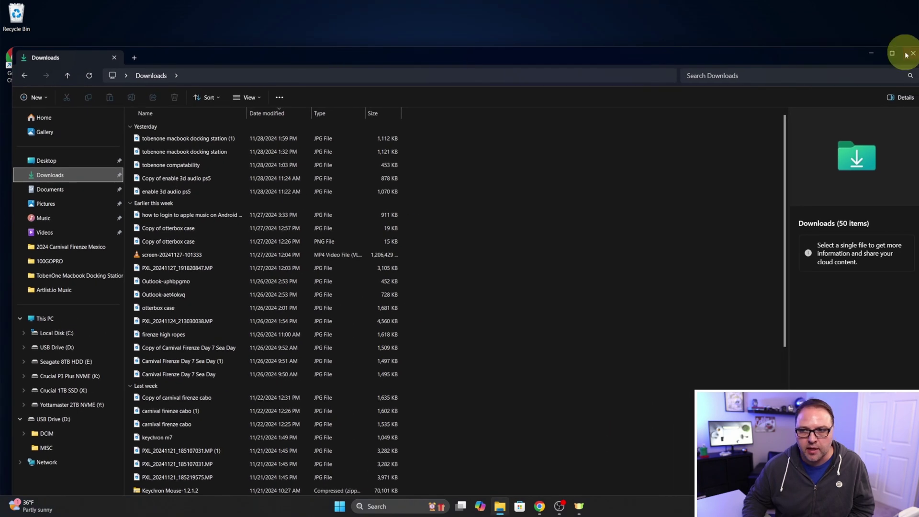
click(873, 51)
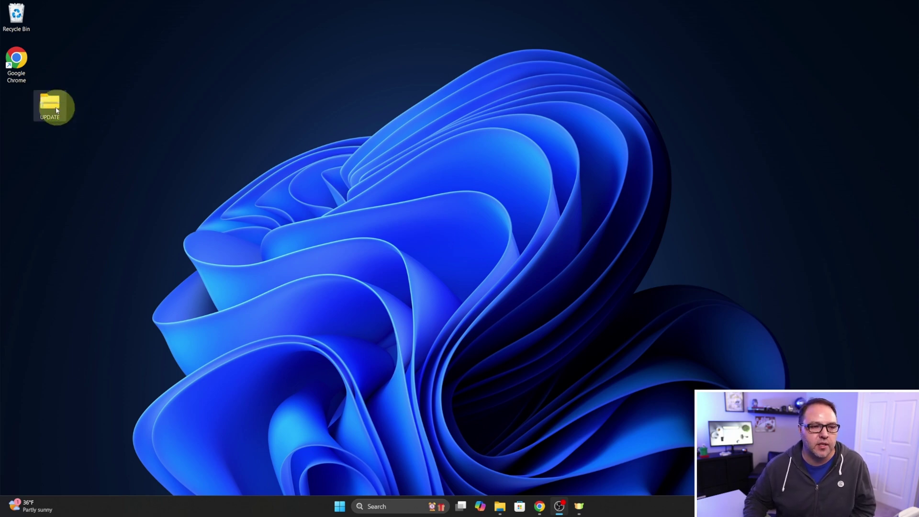
- Extract the UPDATE zip into an UPDATE folder on the desktop and move the zip file to the Recycle Bin
right_click(51, 106)
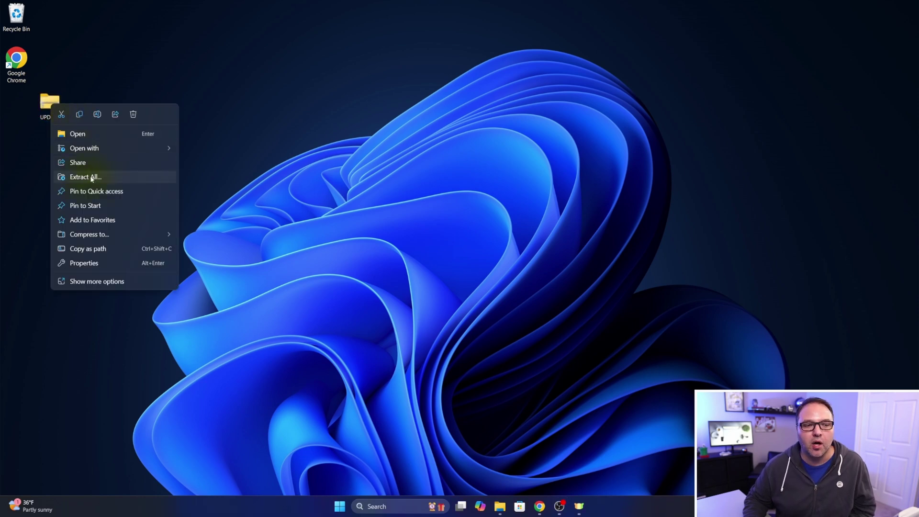
click(91, 177)
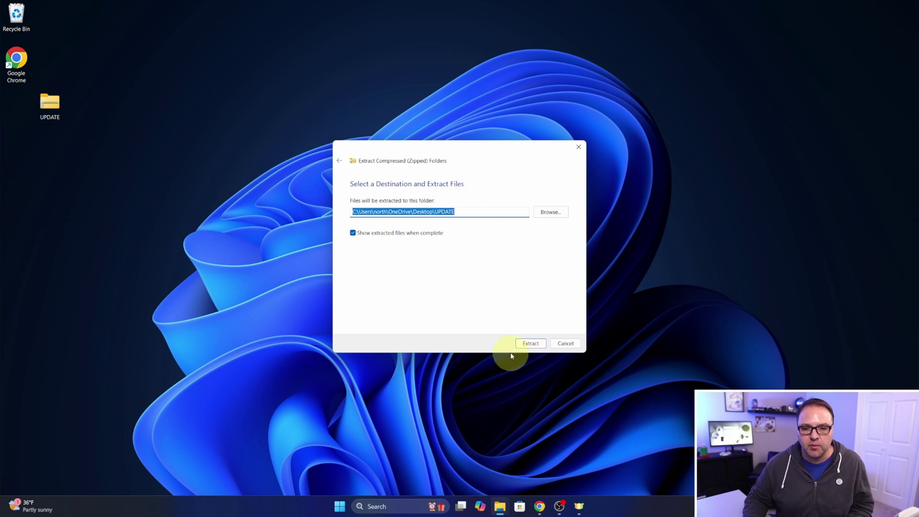
click(529, 343)
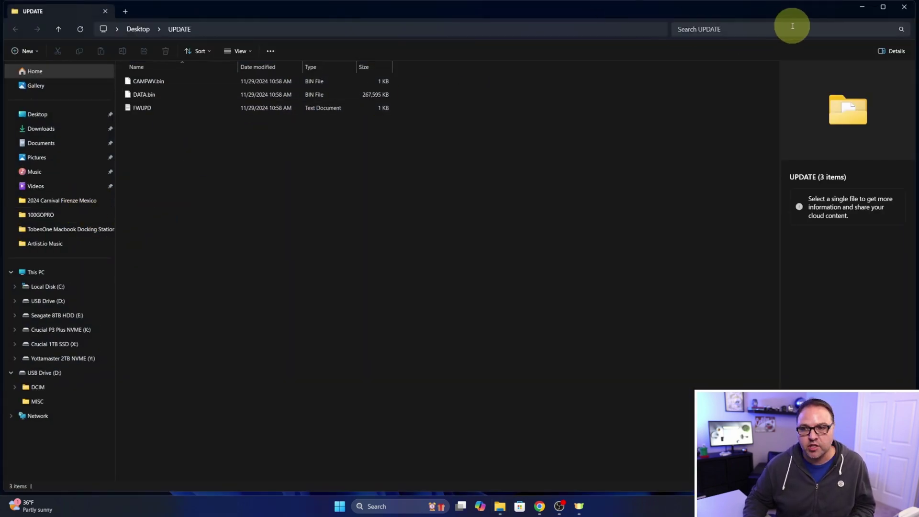
click(901, 8)
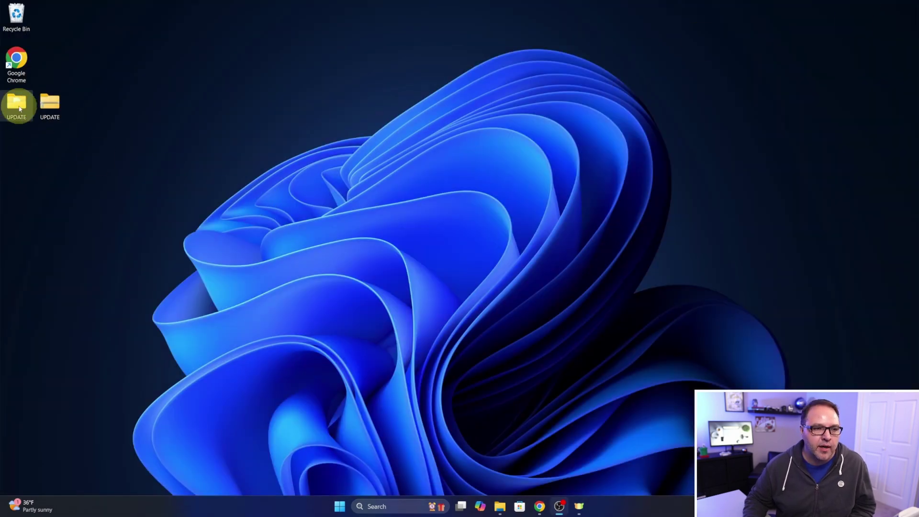
click(56, 107)
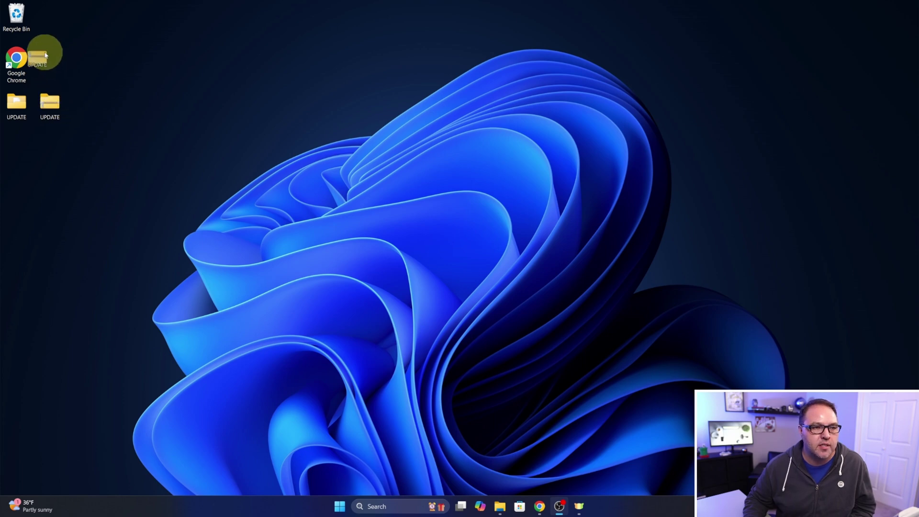
drag(27, 20, 27, 20)
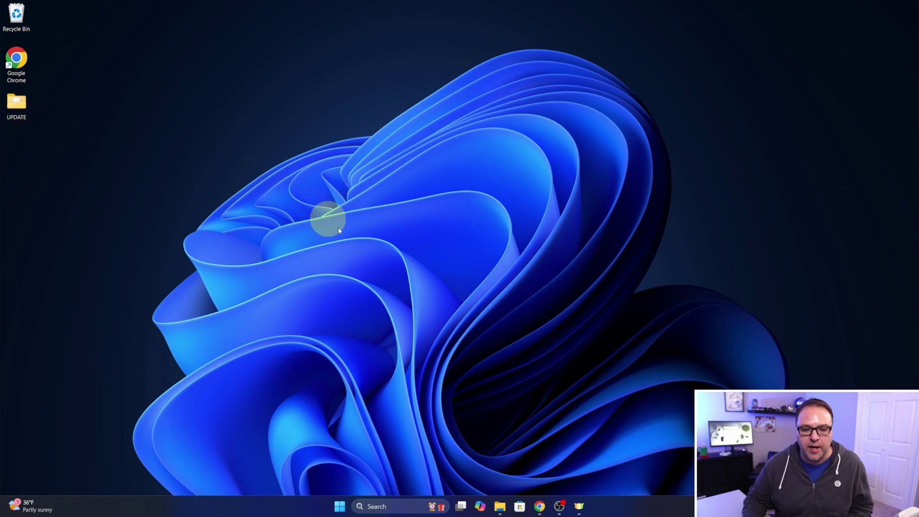
- Copy the extracted UPDATE folder from the desktop to the root level of USB Drive (D:)
click(500, 505)
click(893, 52)
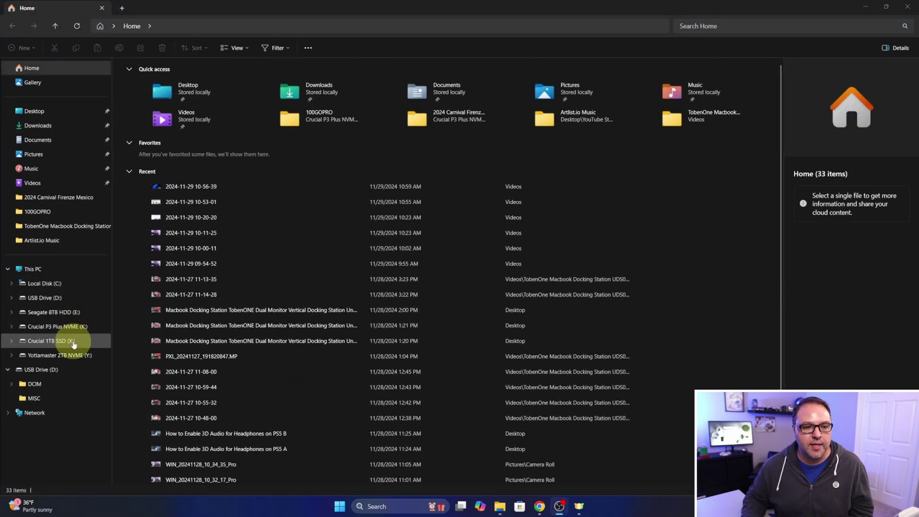
click(39, 298)
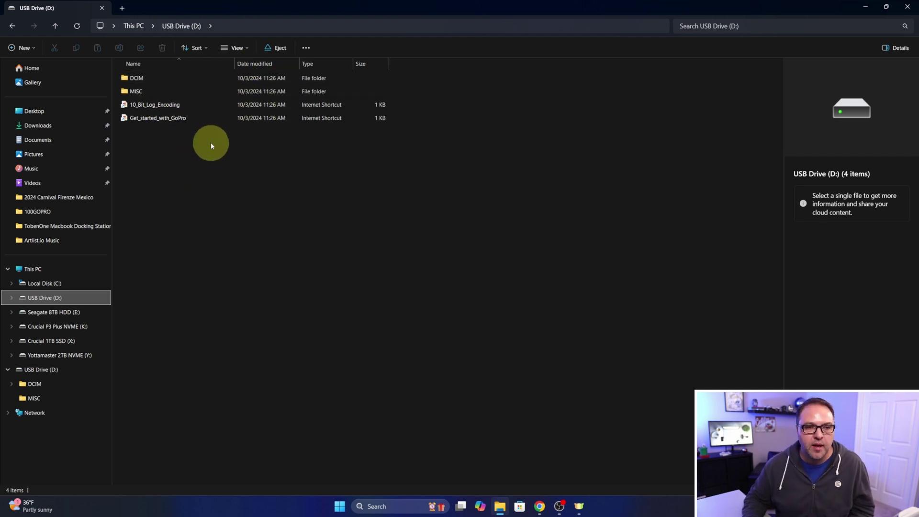
drag(222, 11, 263, 52)
click(315, 210)
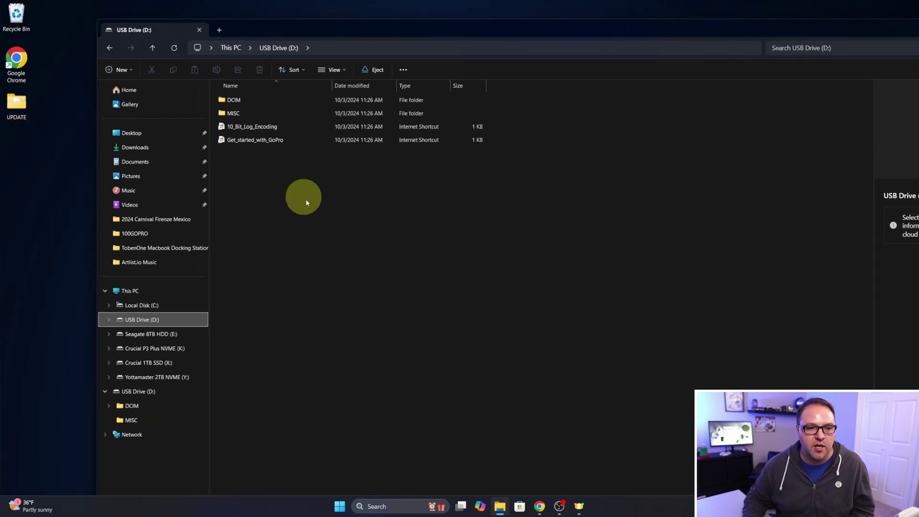
drag(20, 109, 297, 192)
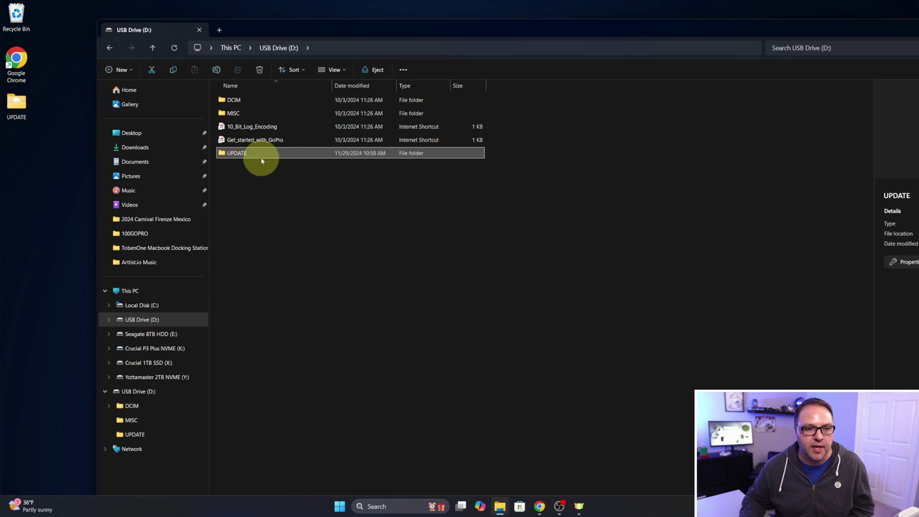
- Maximize the USB Drive (D:) window and eject the drive safely
drag(434, 33, 364, 40)
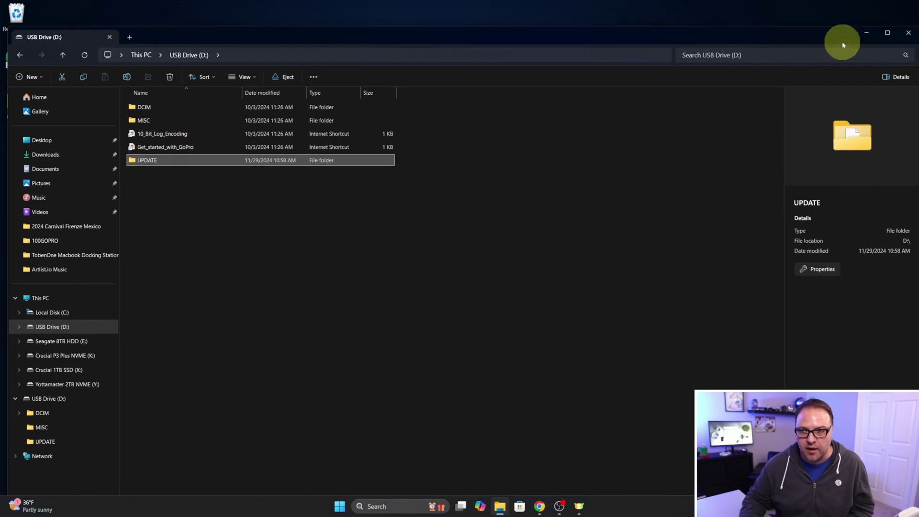
click(889, 30)
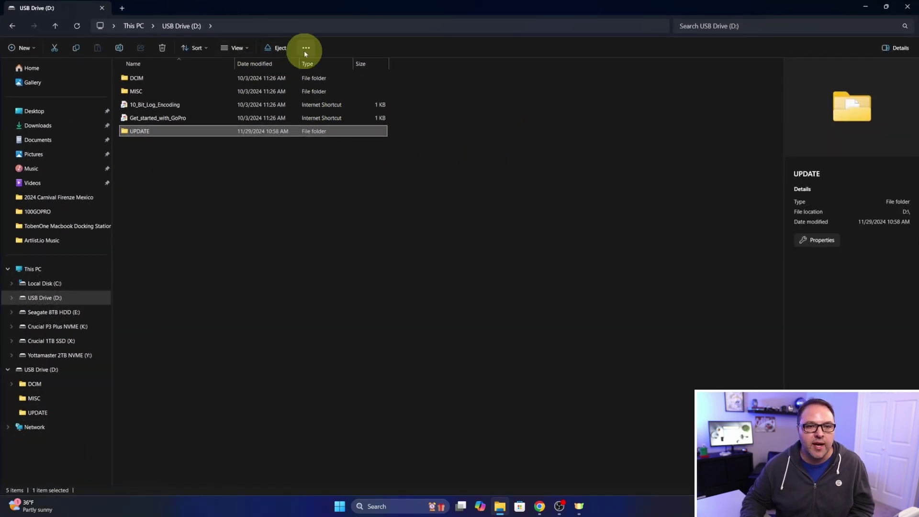
click(279, 49)
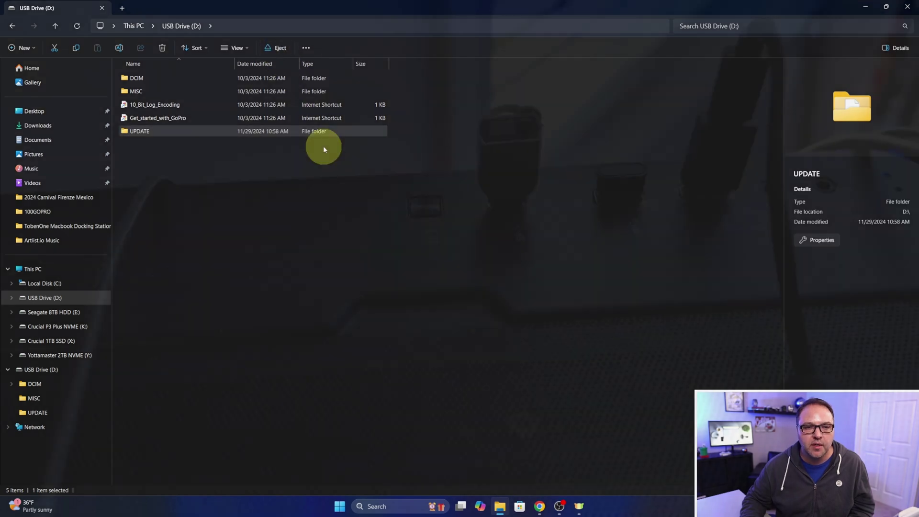